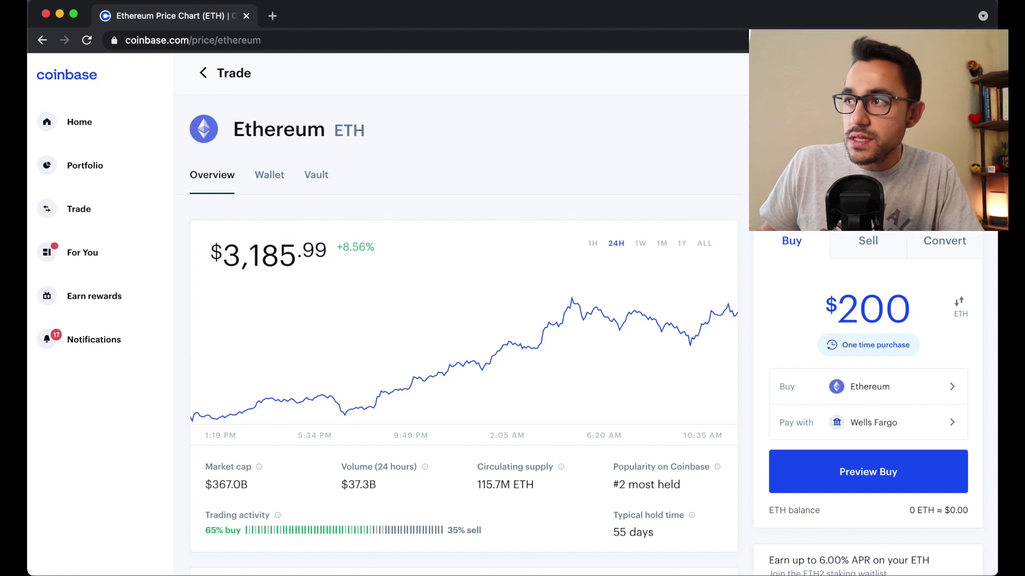
- Open the Send form for Ethereum, switch the amount to USD and set it to $200
scroll(809, 176, up, 1)
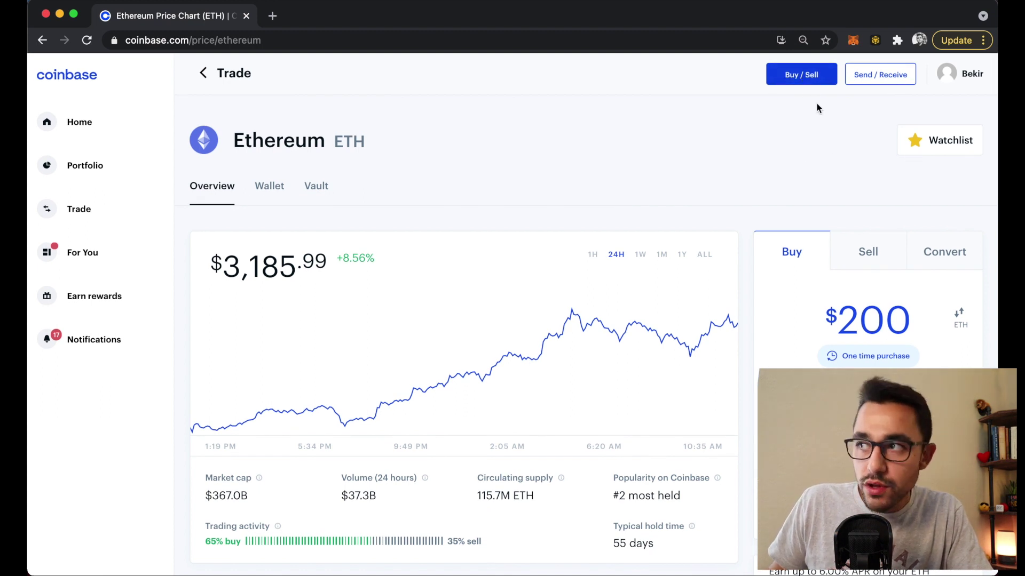
click(882, 81)
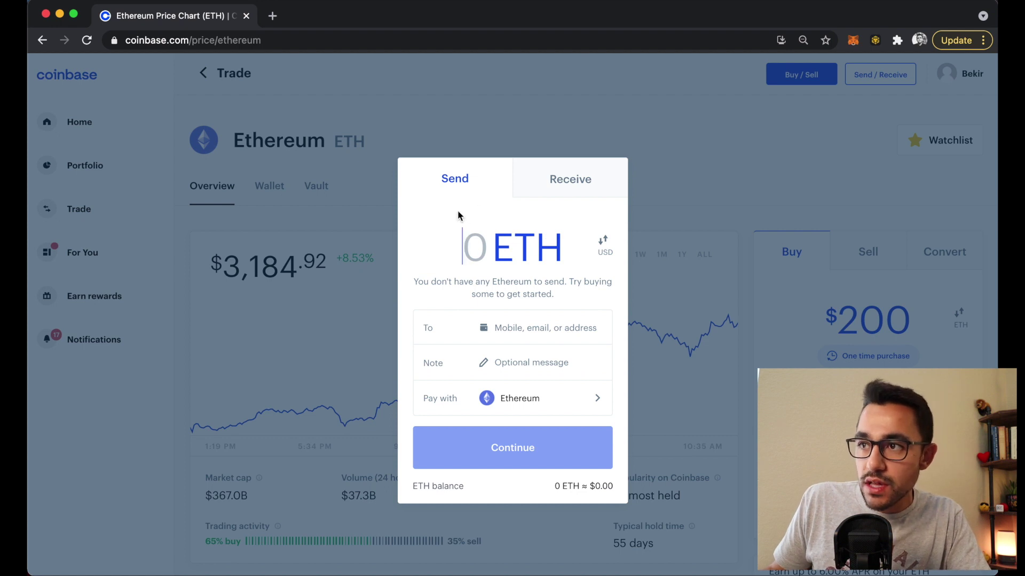
click(604, 245)
text(200)
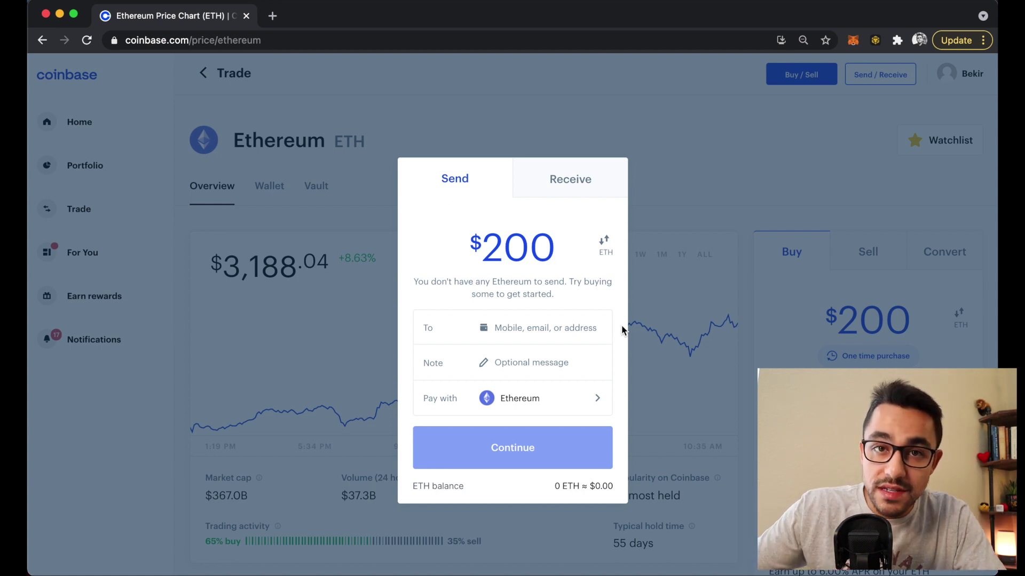
- Copy the BCC account's address from the MetaMask wallet and close the wallet
click(853, 41)
scroll(748, 276, down, 1)
scroll(747, 276, up, 1)
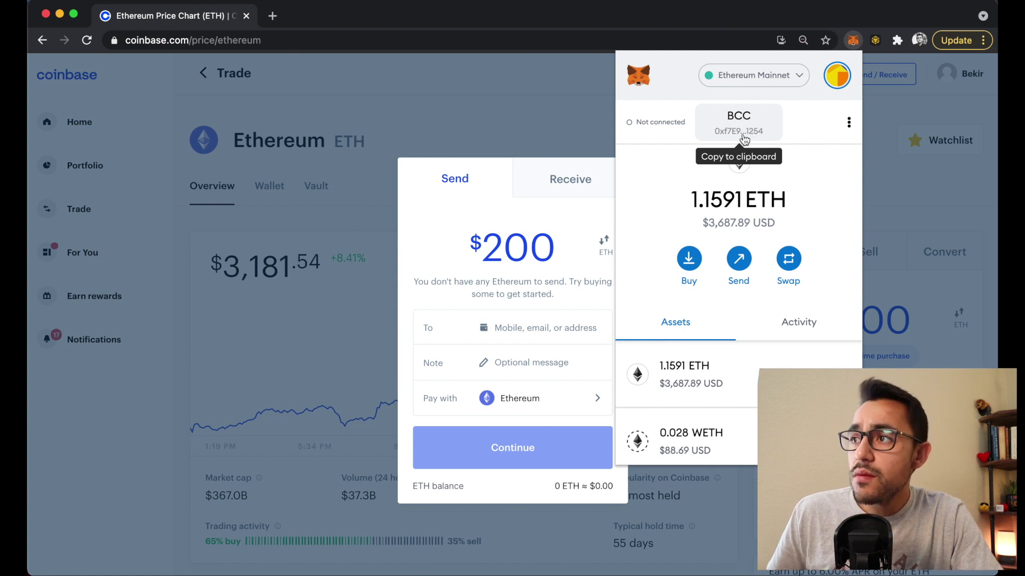
click(744, 138)
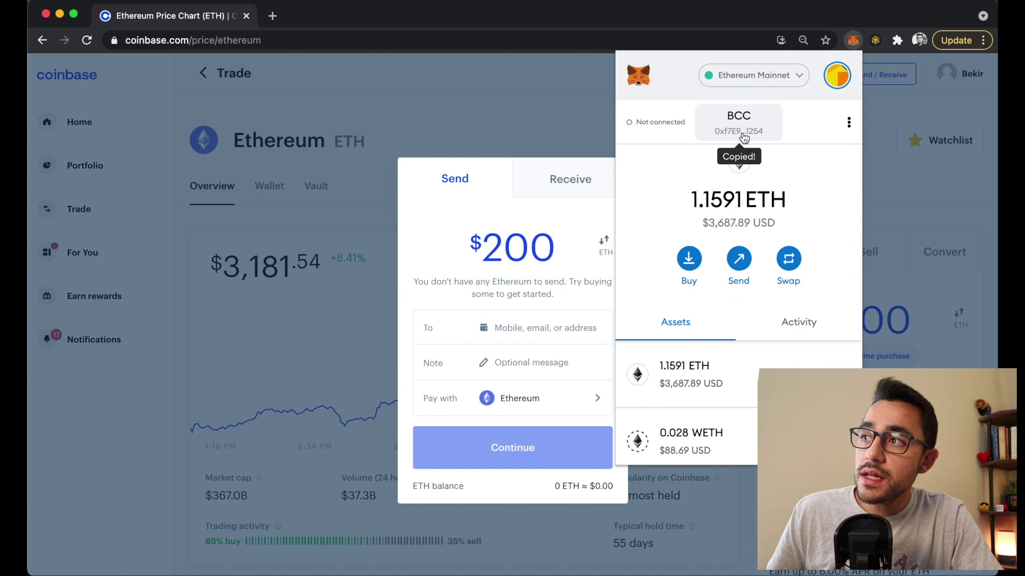
click(519, 120)
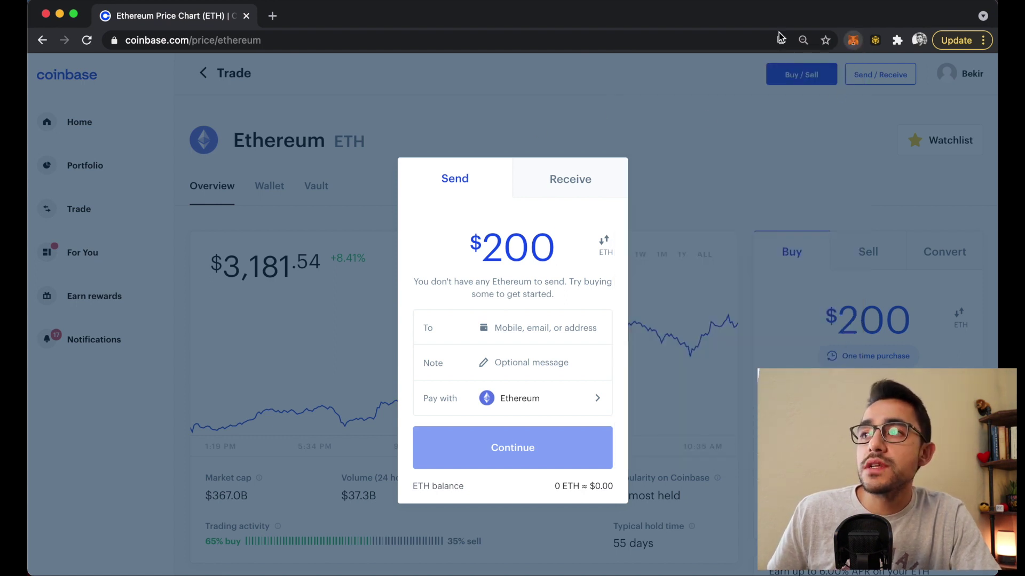
click(852, 40)
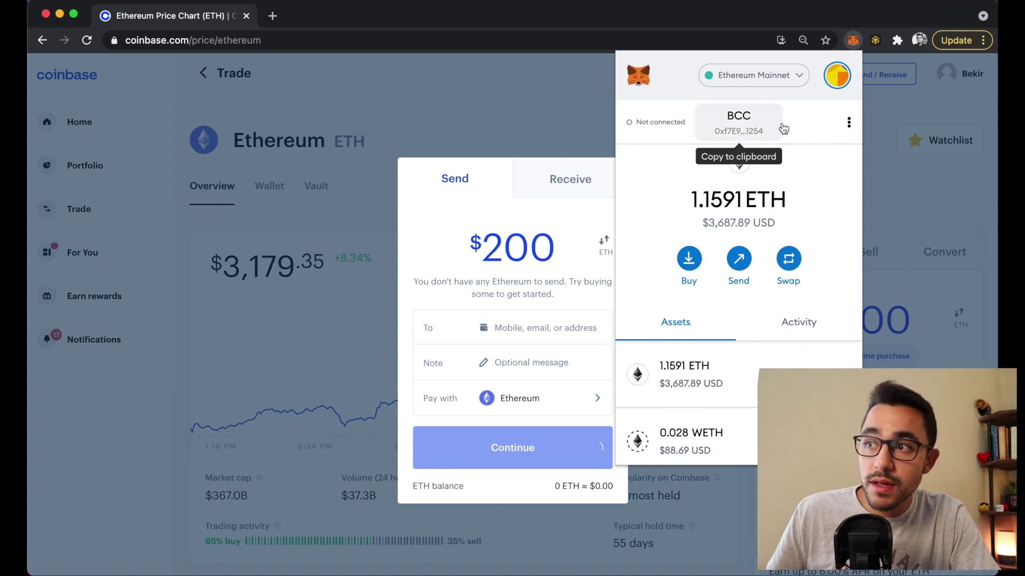
click(794, 77)
click(743, 390)
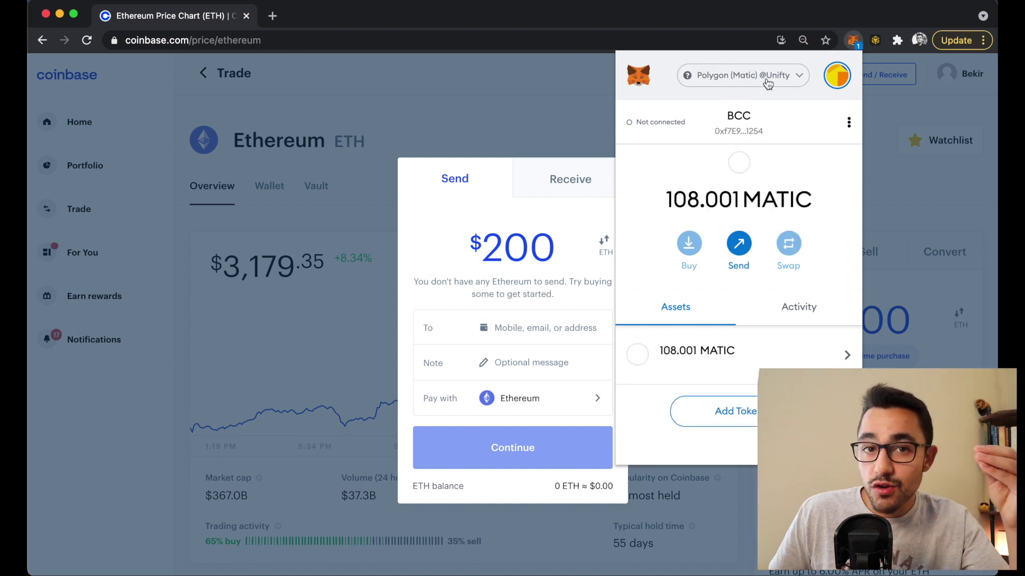
click(798, 79)
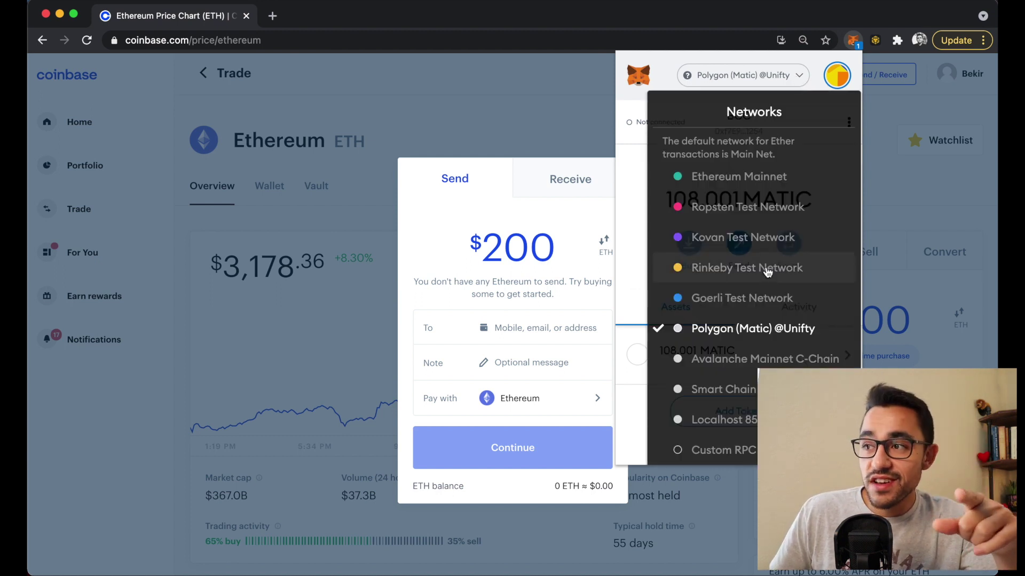
click(758, 179)
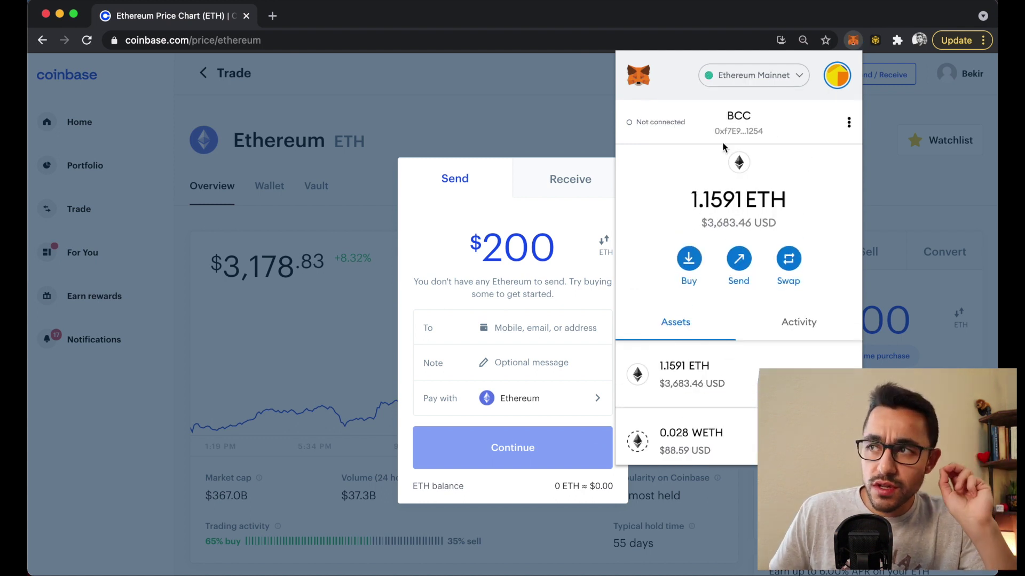
- Copy the Ethereum Mainnet wallet address from MetaMask and enter it as the recipient of the Coinbase transfer
click(748, 134)
click(749, 137)
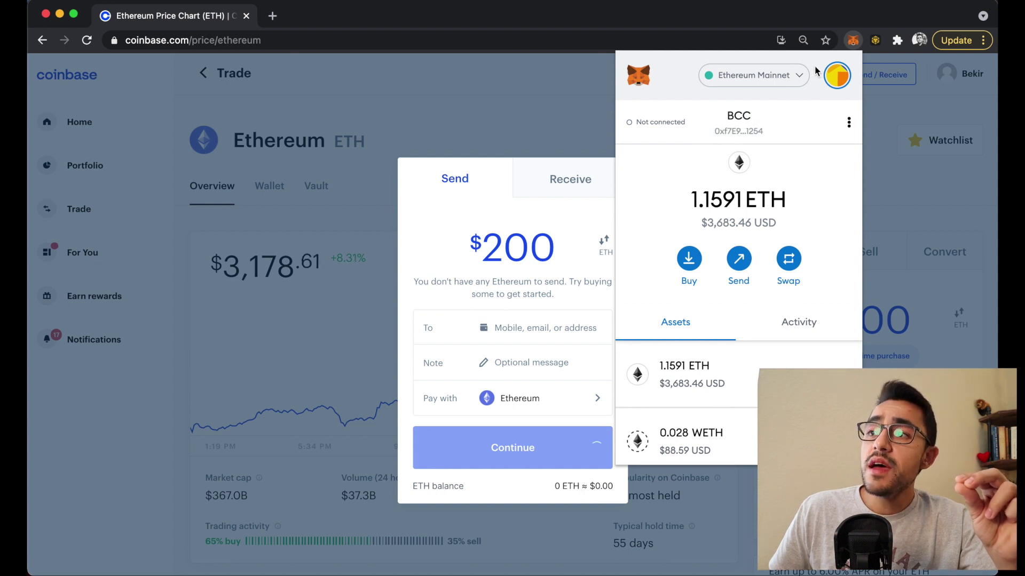
click(568, 202)
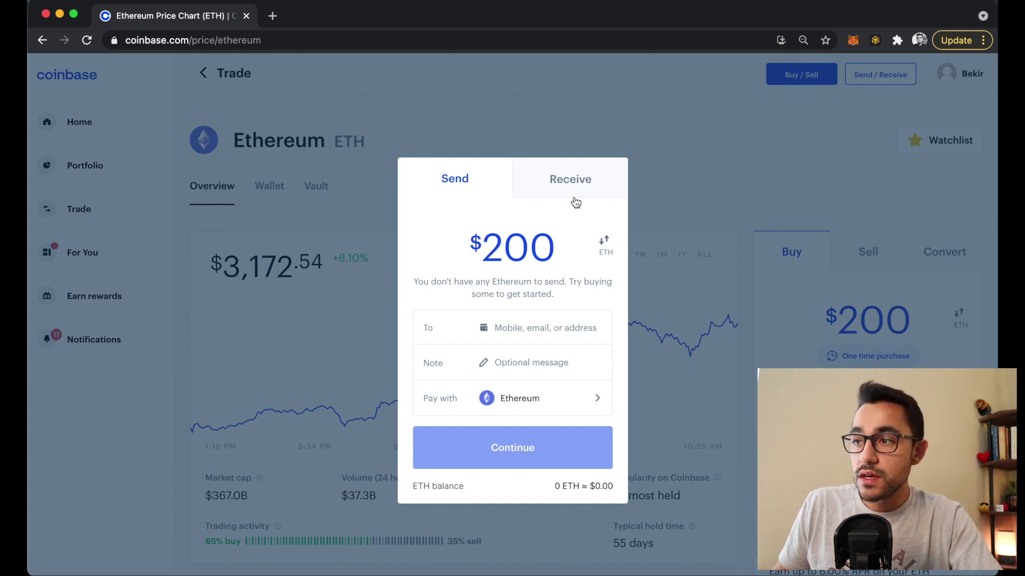
click(854, 43)
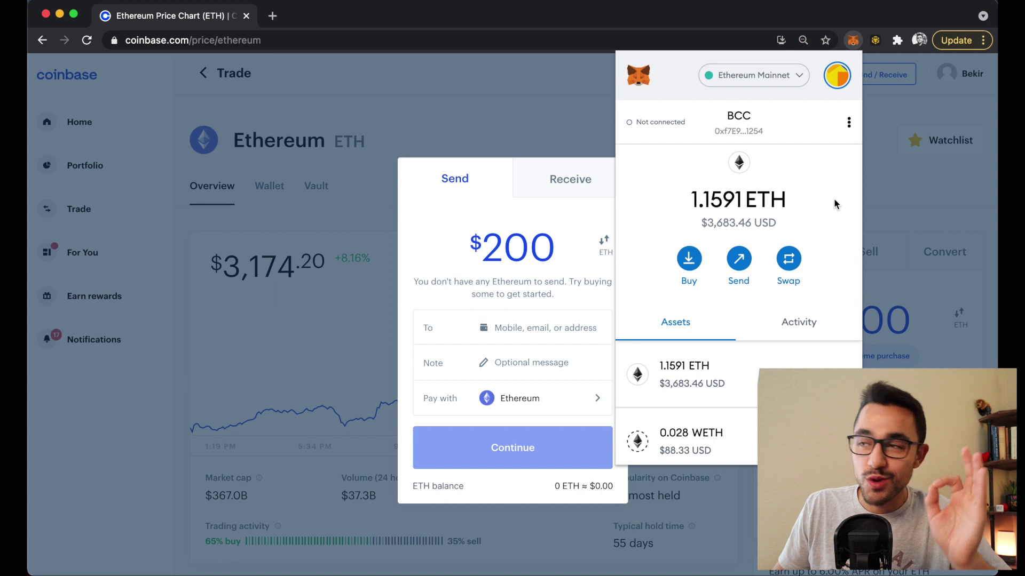
click(750, 131)
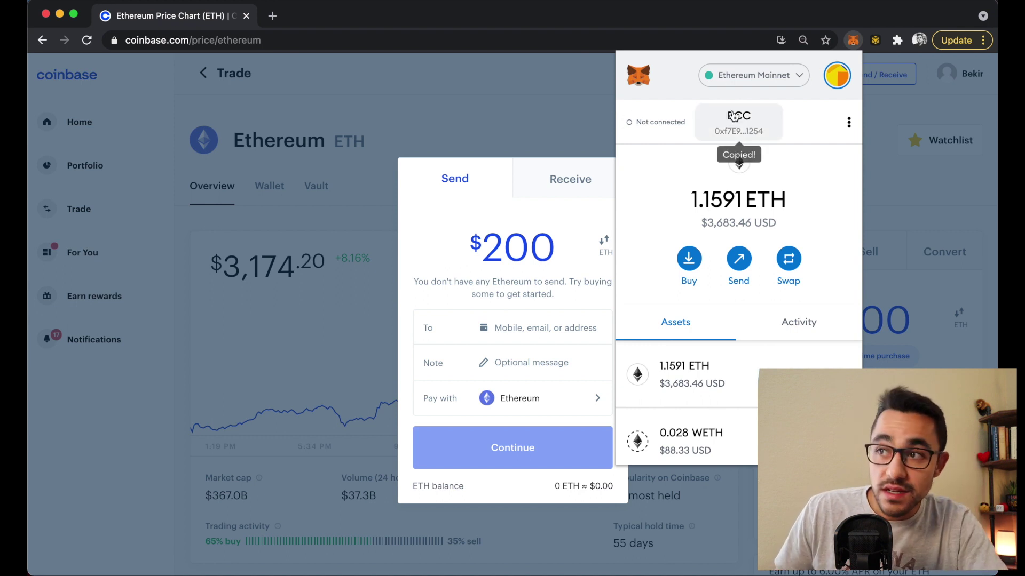
click(568, 216)
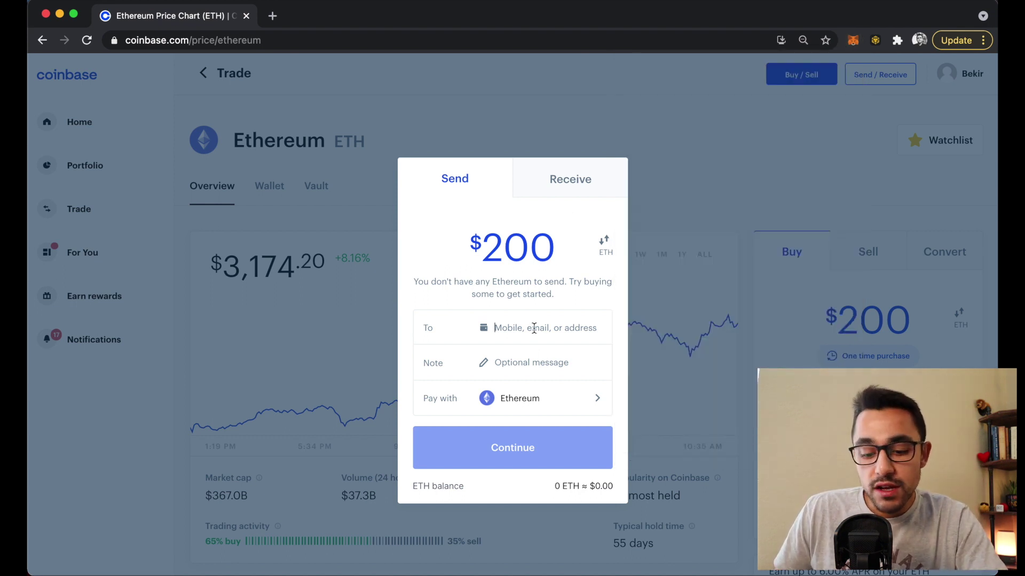
click(533, 327)
key(super+v)
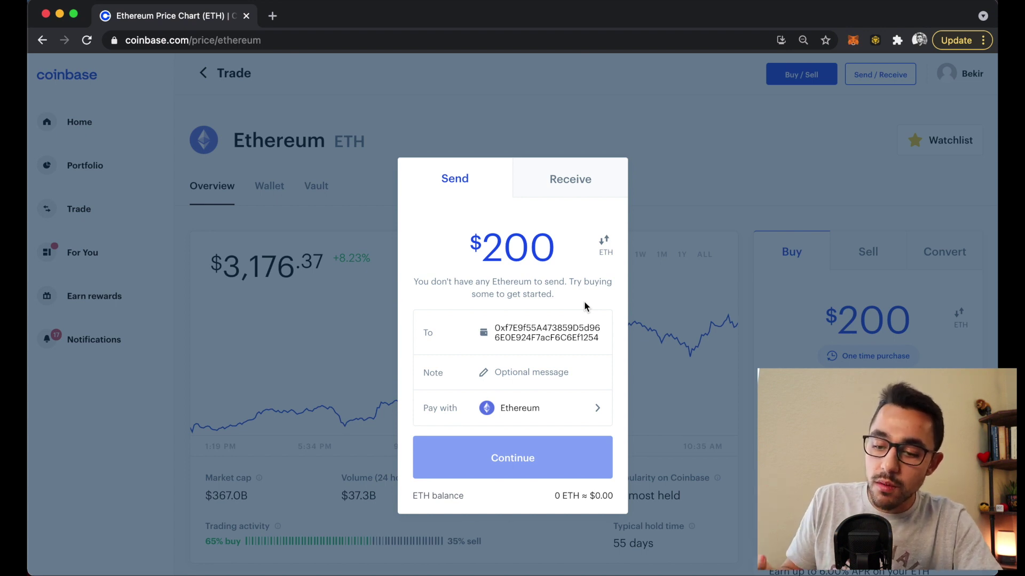
key(Return)
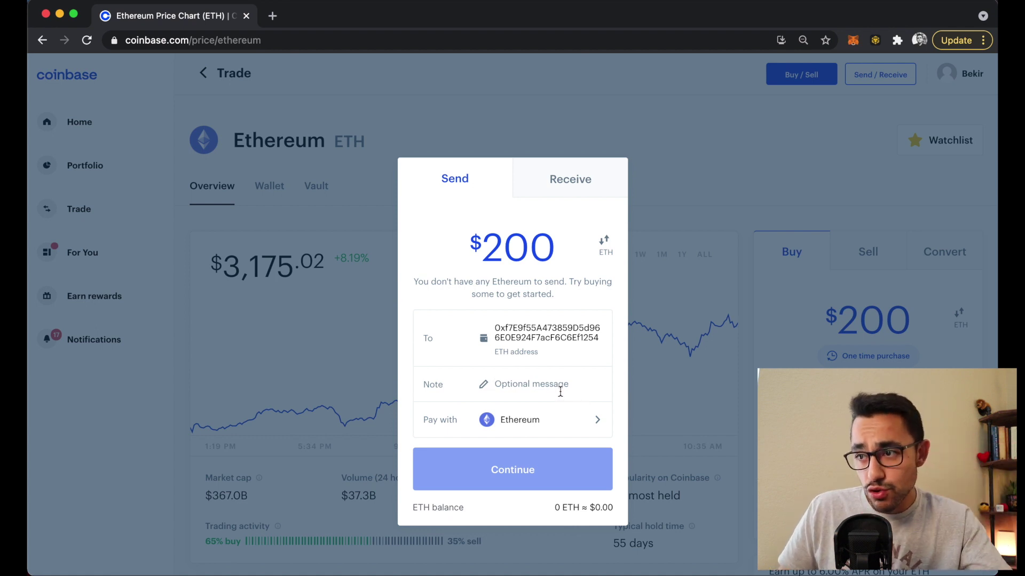
- Try to continue with the $200 Ethereum transfer and close the Send form
click(536, 477)
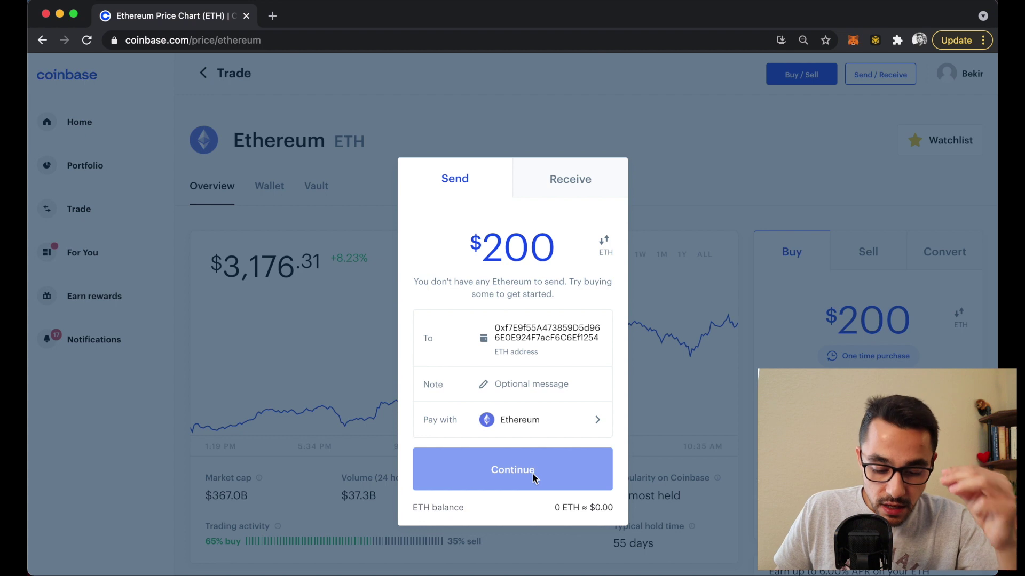
click(533, 477)
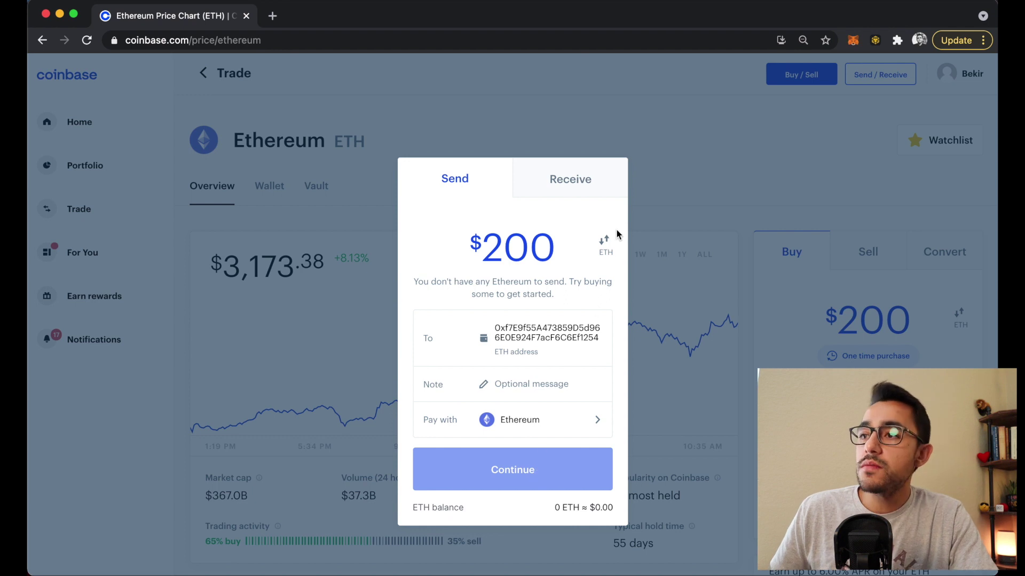
click(679, 176)
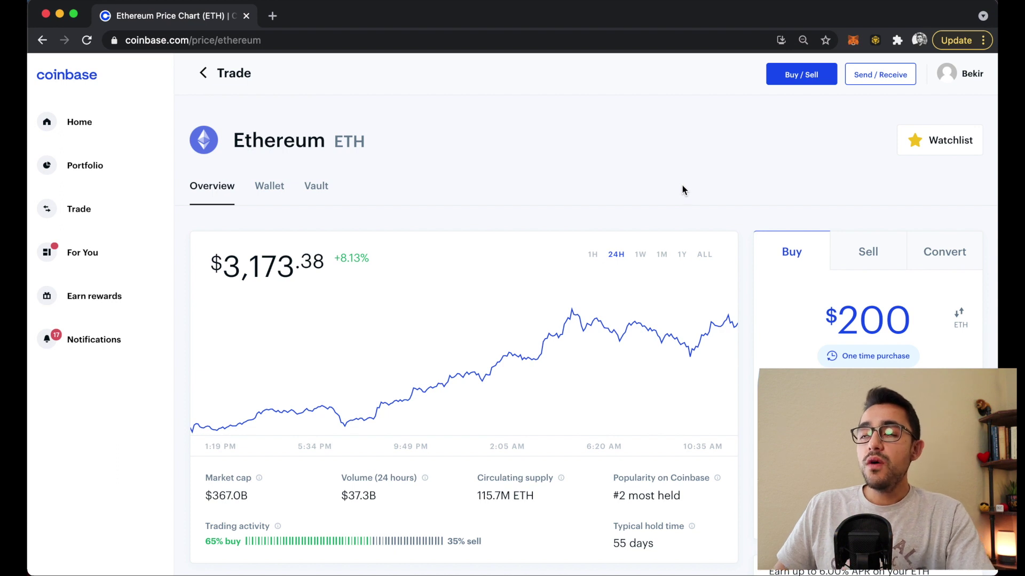
- Open the MetaMask wallet on Ethereum Mainnet and start a send, reaching the recipient entry
click(854, 43)
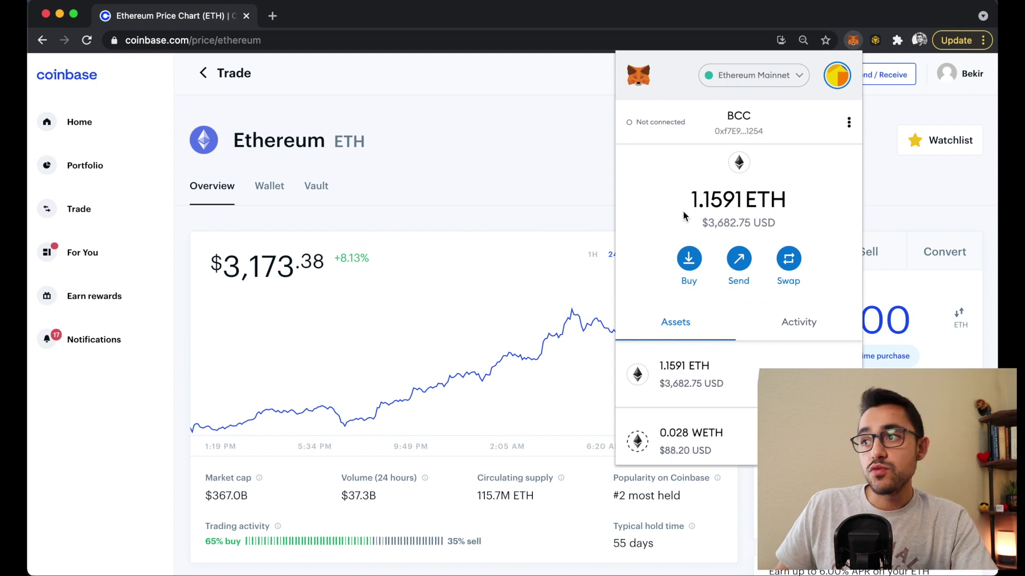
click(515, 166)
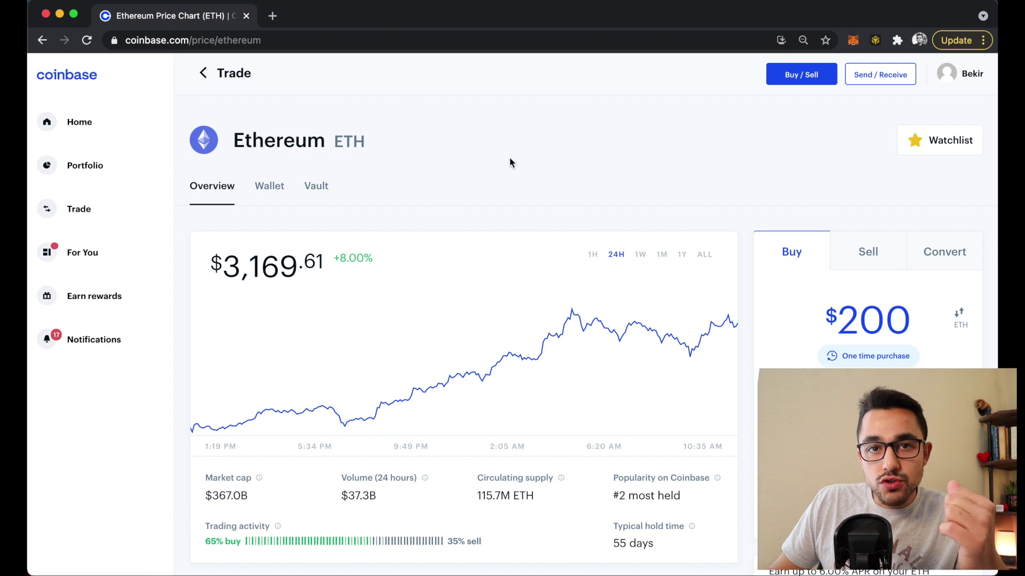
click(853, 43)
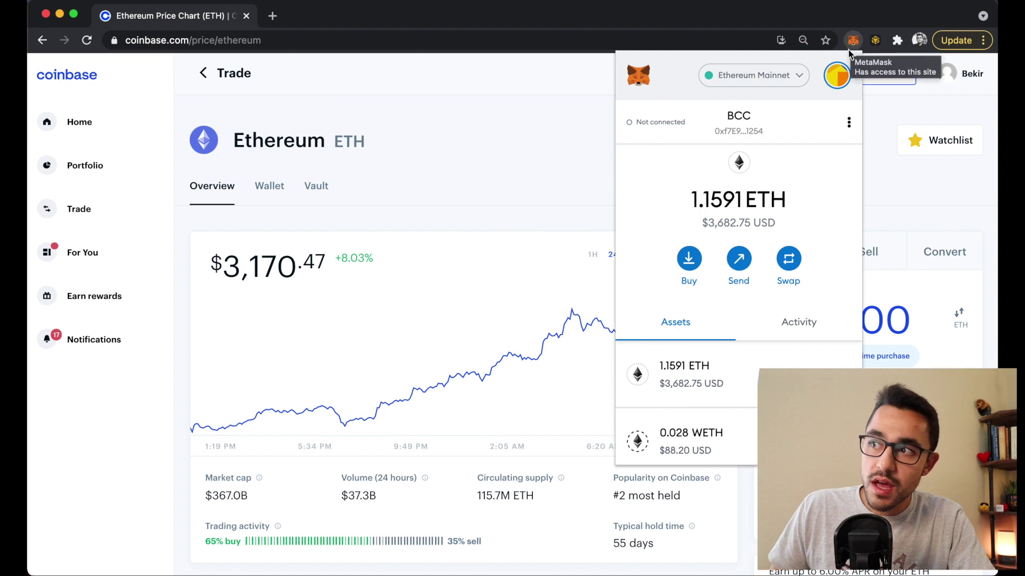
click(739, 260)
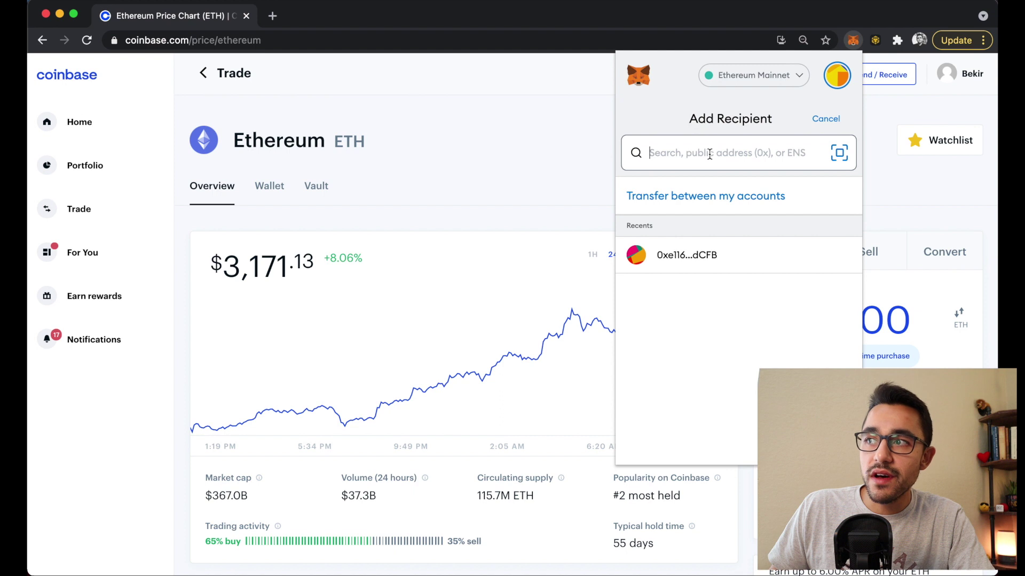